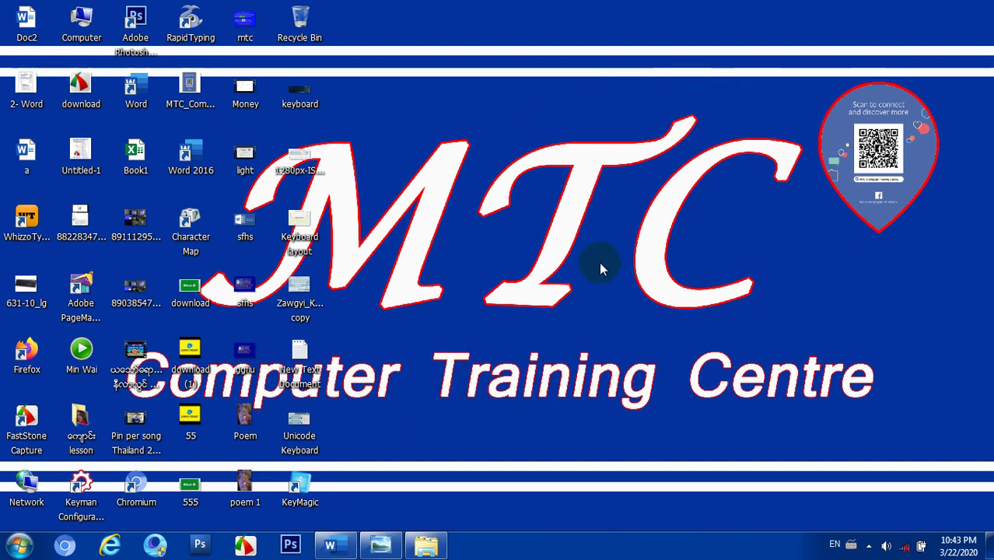
In Downloads, extract the Pydaungsu Font (2013, 2016) archive to 'Pydaungsu Font (2013, 2016)\'.
left_click(478, 208)
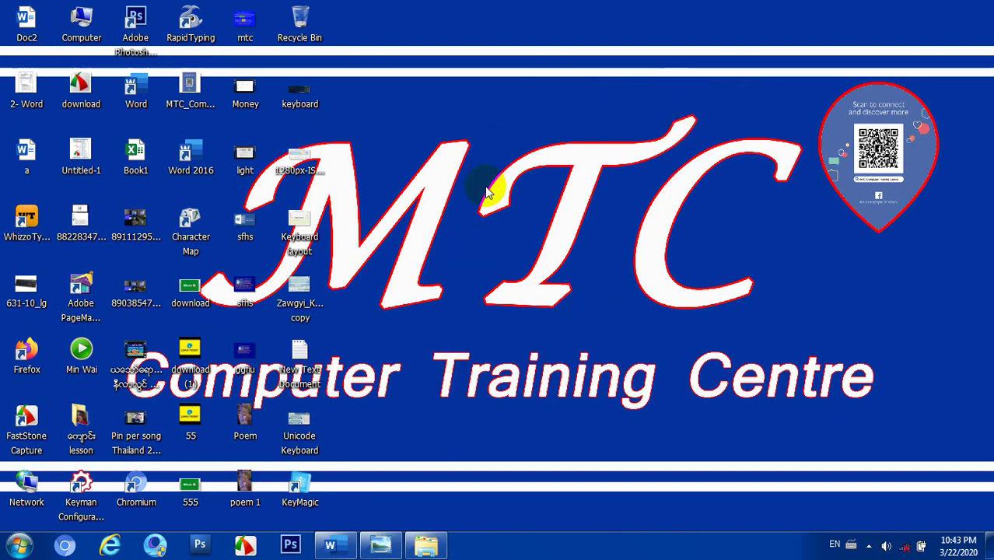
left_click(435, 550)
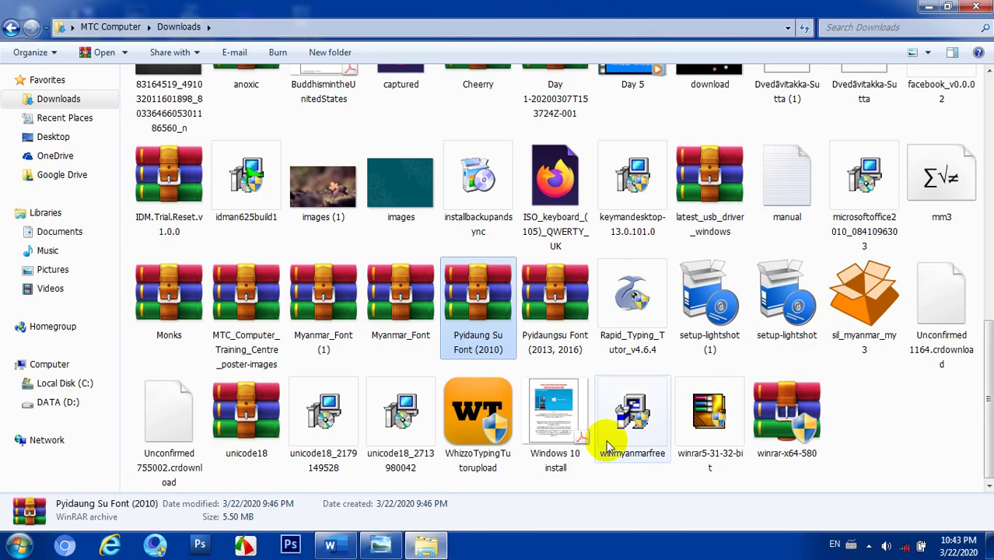
mouse_move(609, 447)
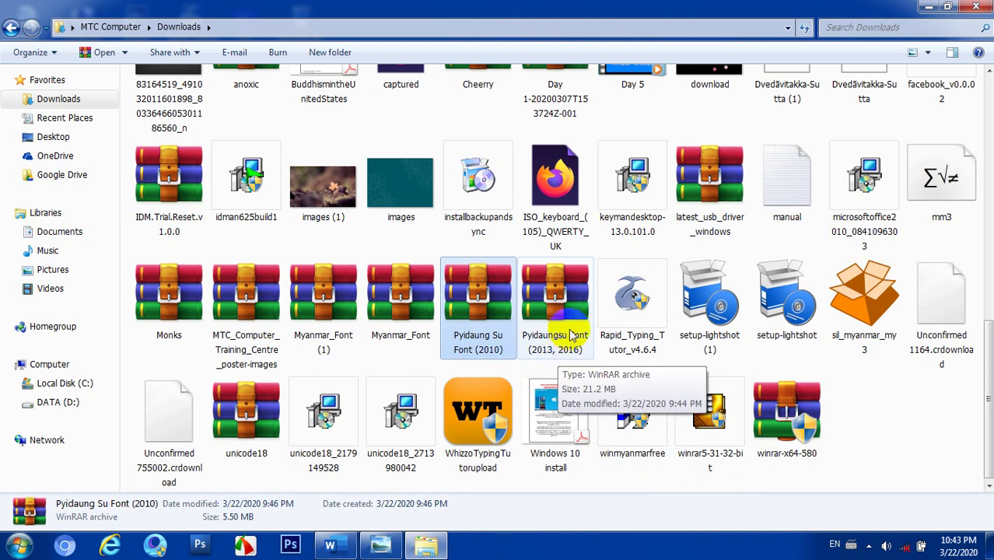
left_click(557, 323)
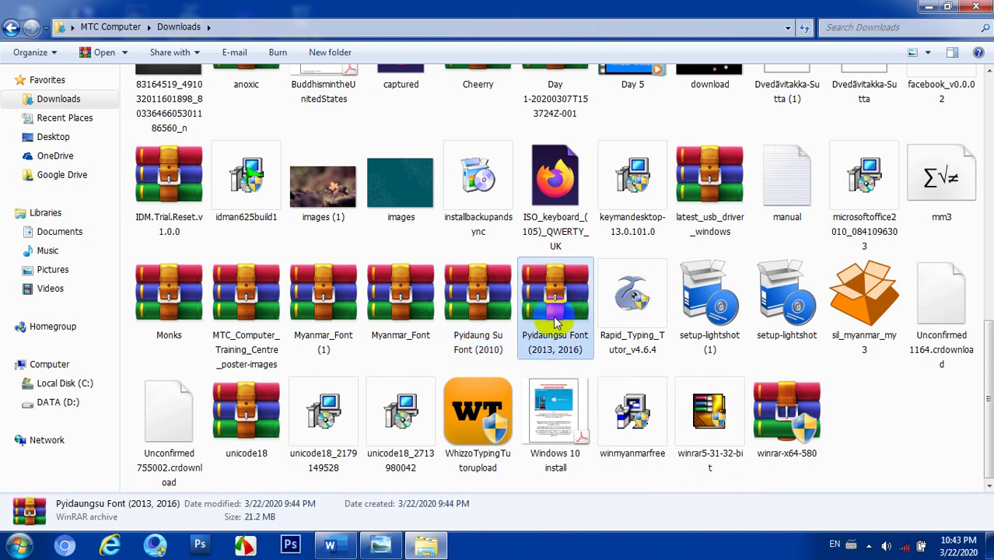
left_click(478, 290)
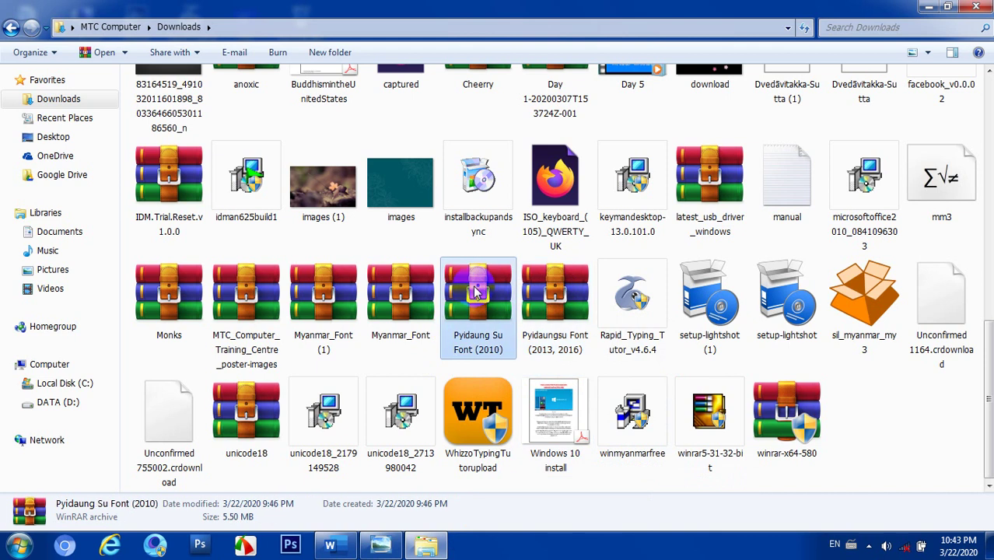
left_click(554, 289)
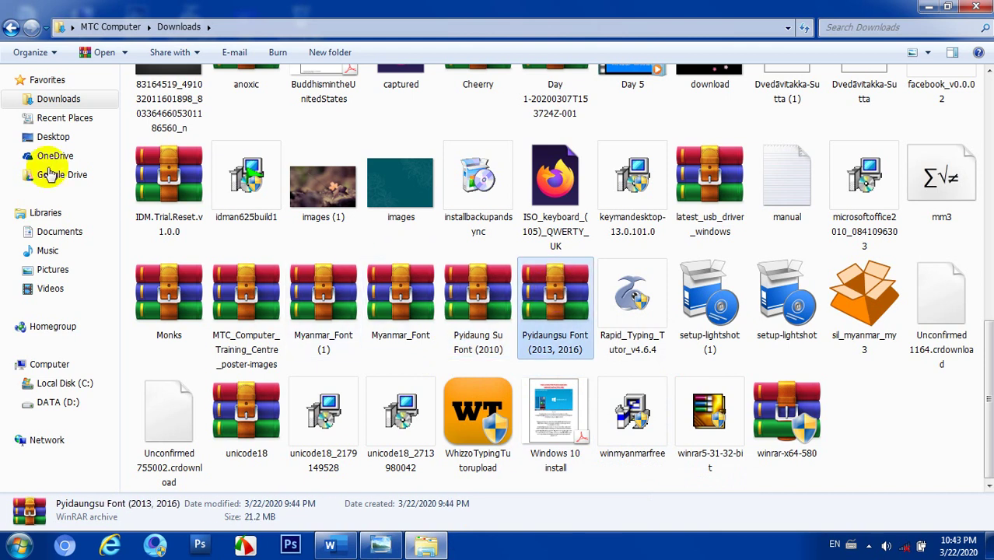
right_click(544, 310)
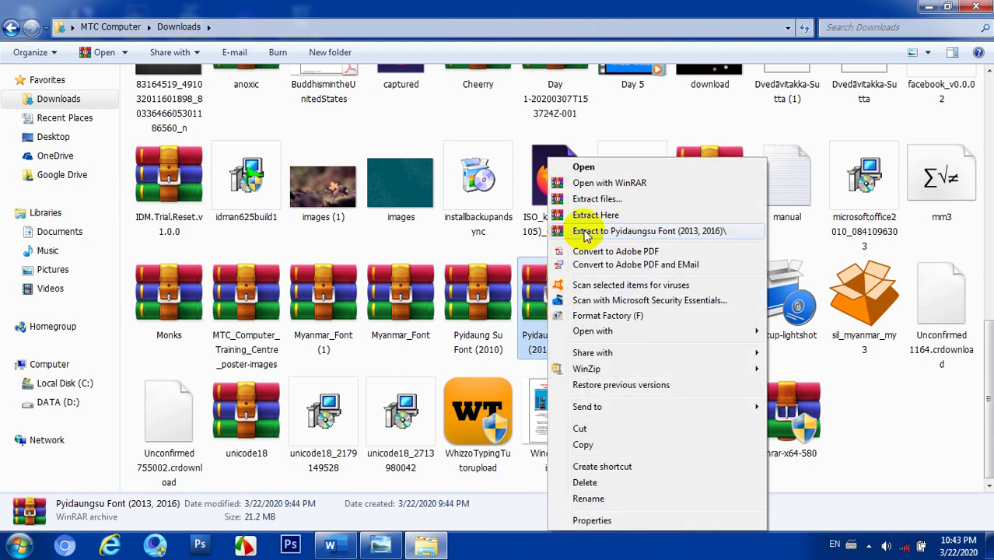
left_click(545, 308)
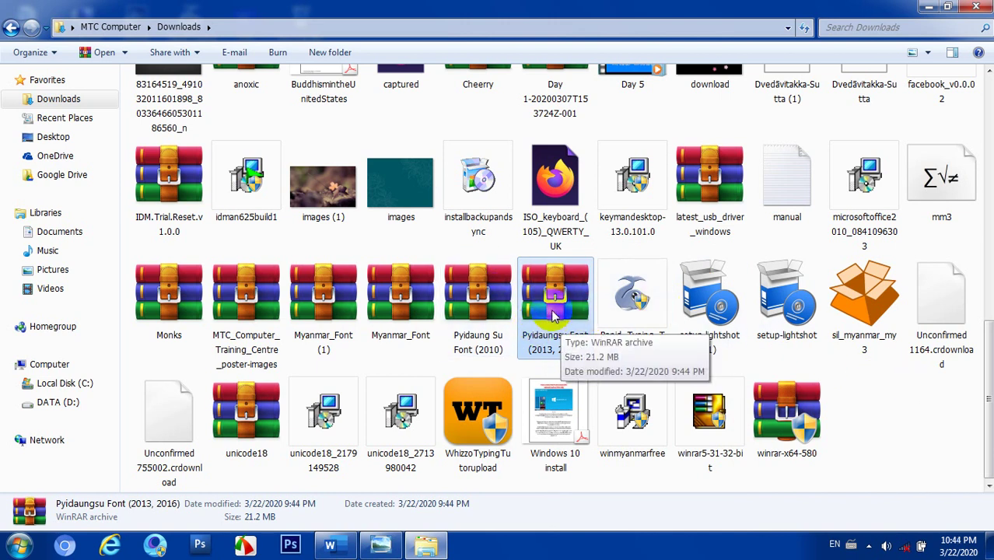
scroll(615, 308, "up", 8)
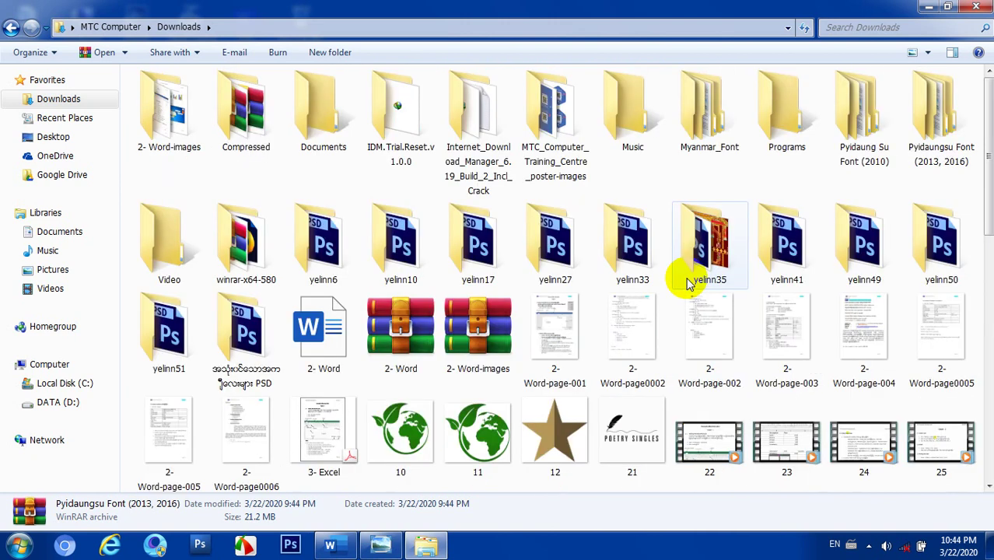
Install the six Myanmar3 and Pyidaungsu font files from the Pydaungsu Font subfolder, replacing existing copies.
double_click(933, 121)
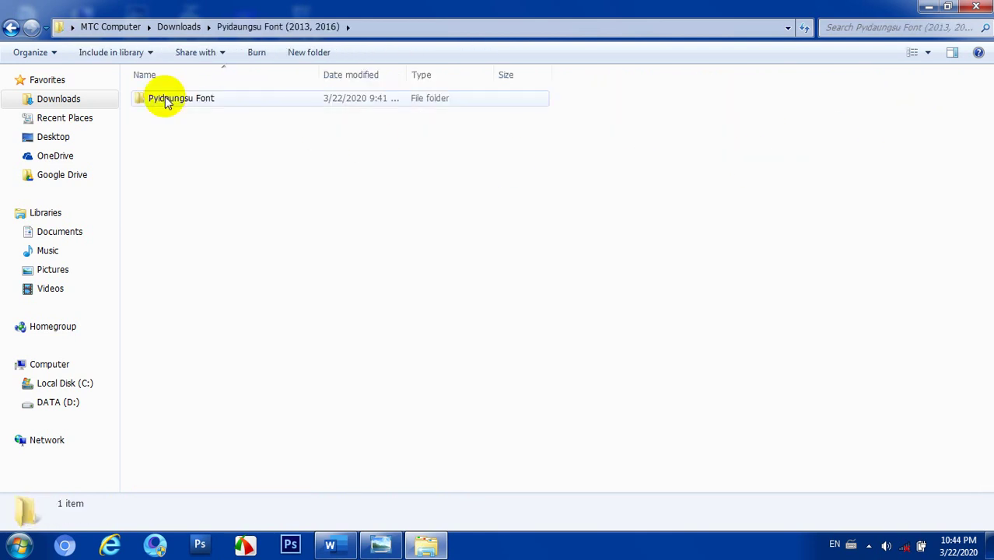
double_click(168, 104)
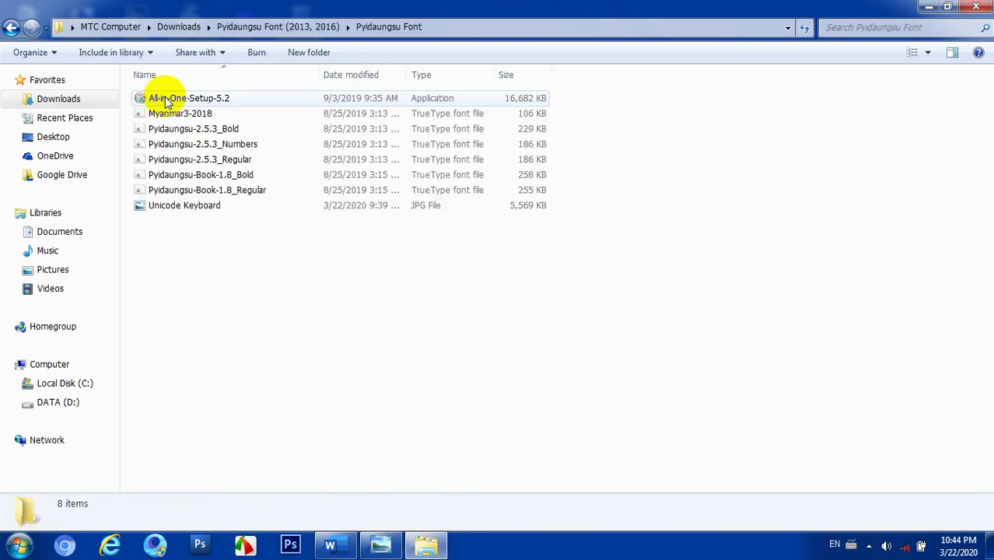
left_click_drag(128, 106, 159, 193)
right_click(192, 138)
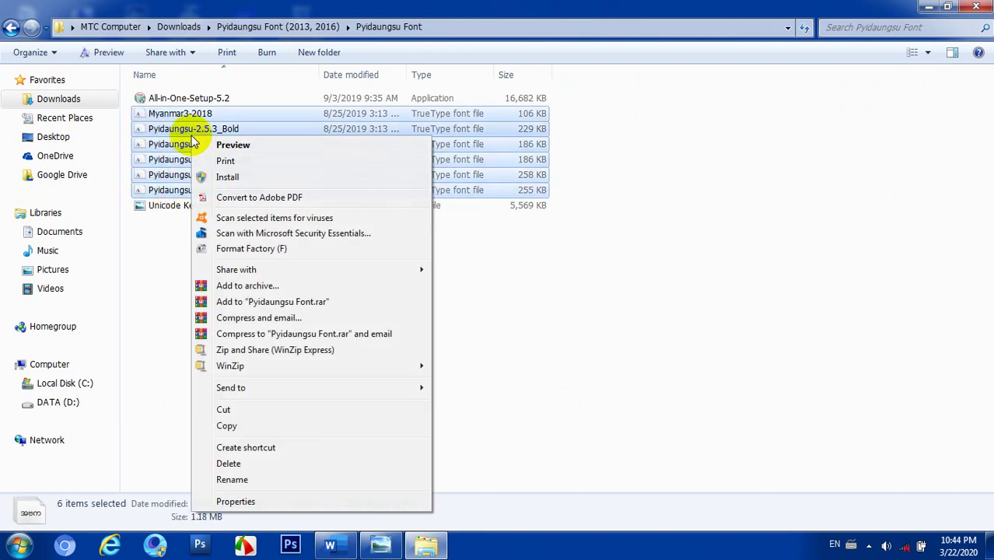
left_click(232, 176)
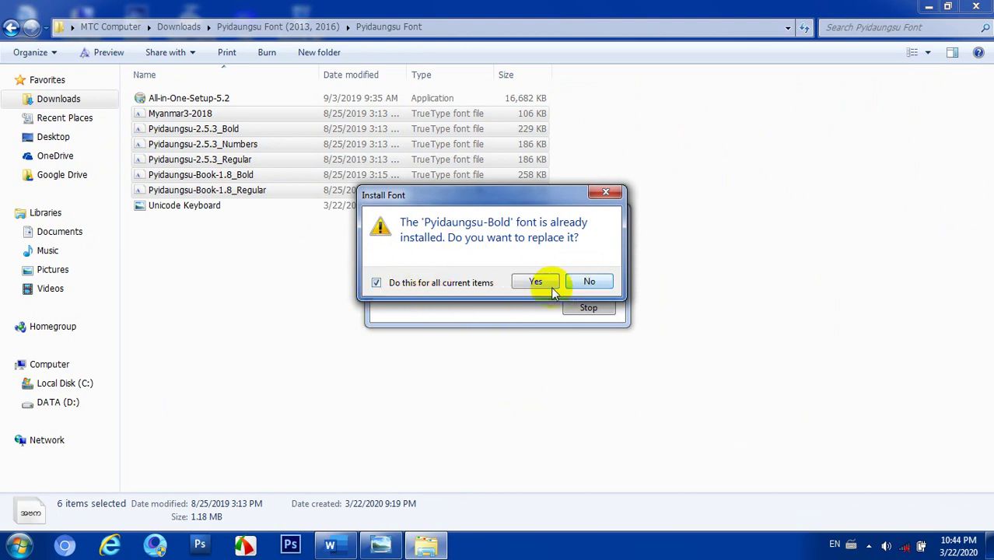
left_click(535, 281)
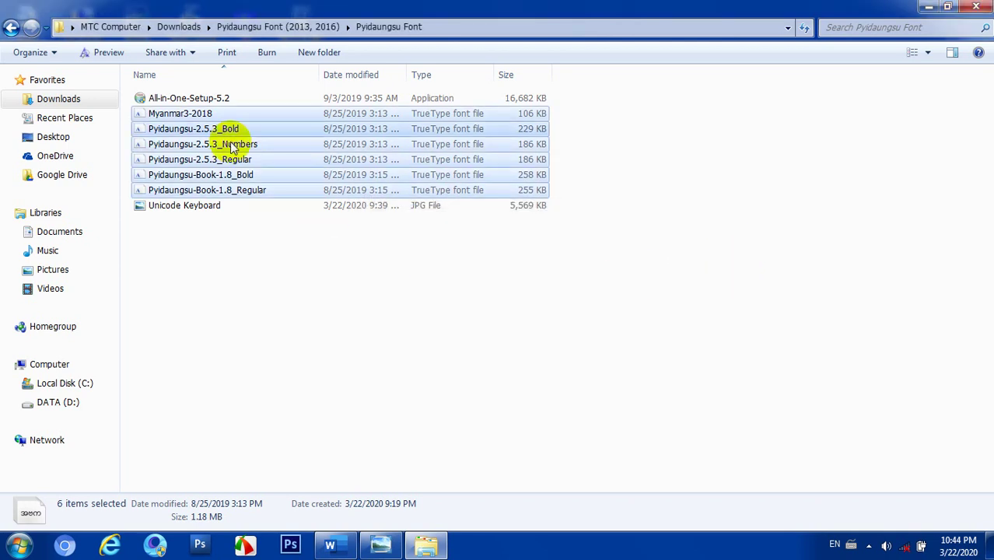
left_click(194, 206)
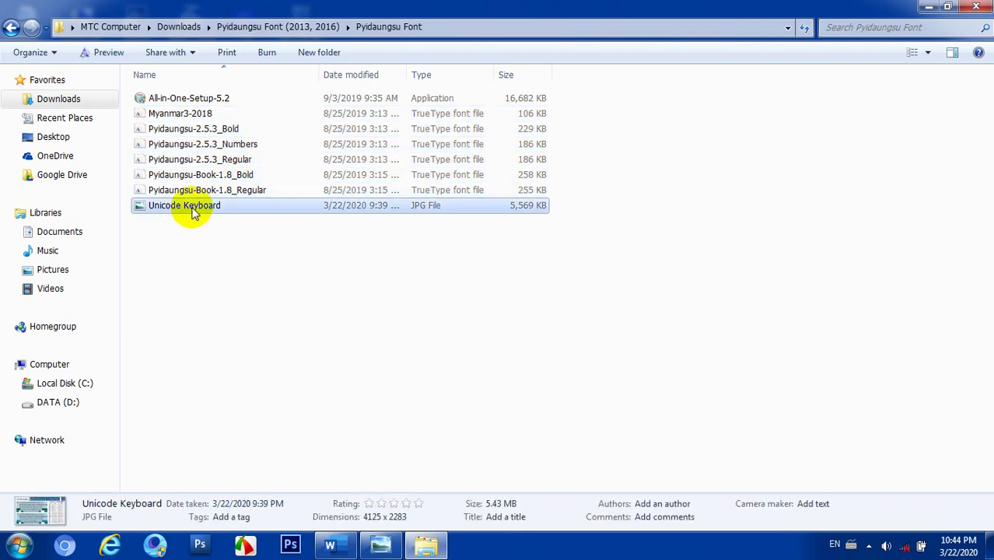
left_click(383, 548)
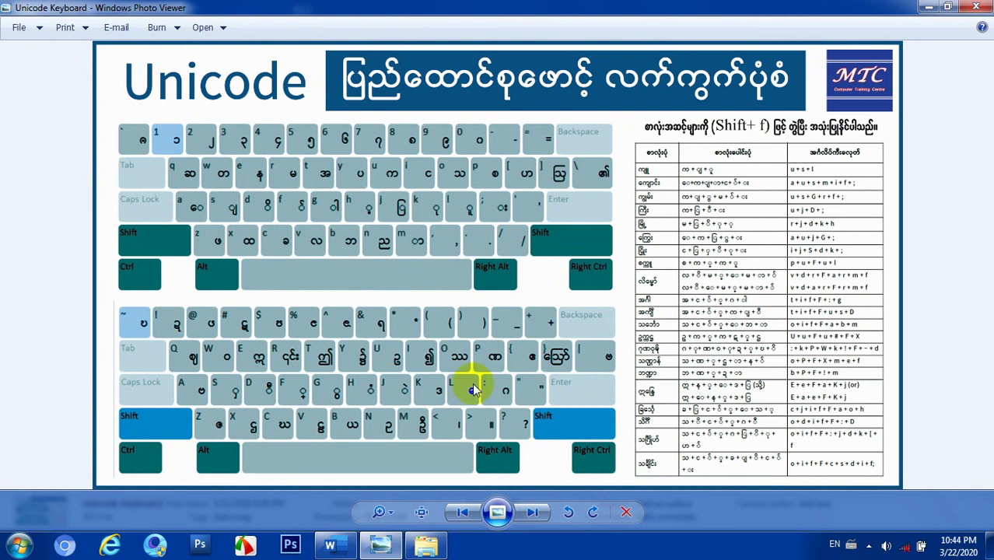
left_click(928, 7)
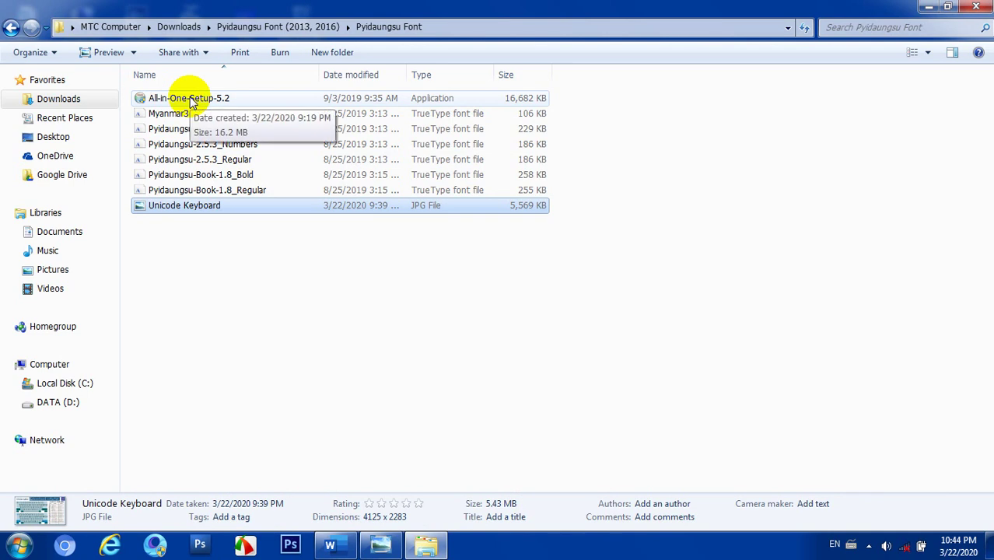
Run All-in-One-Setup-5.2 through the font pages, accepting the KeyMagic license and proposed folder.
left_click(158, 97)
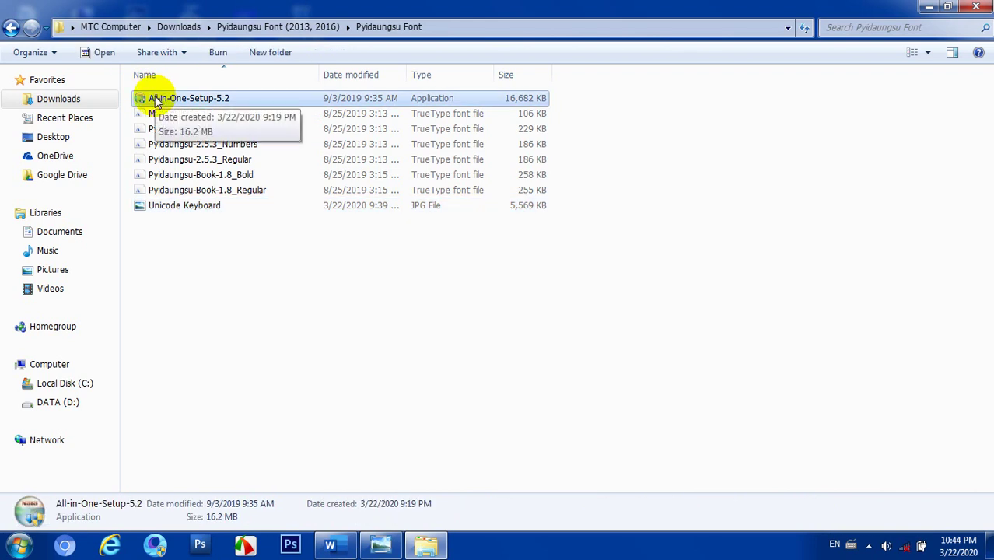
double_click(159, 99)
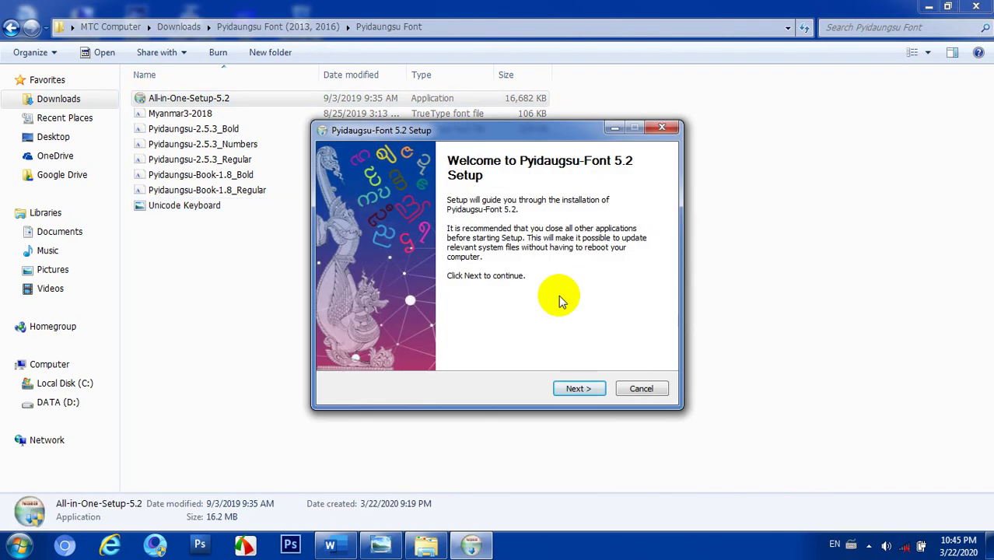
left_click(576, 389)
left_click(579, 388)
left_click(579, 388)
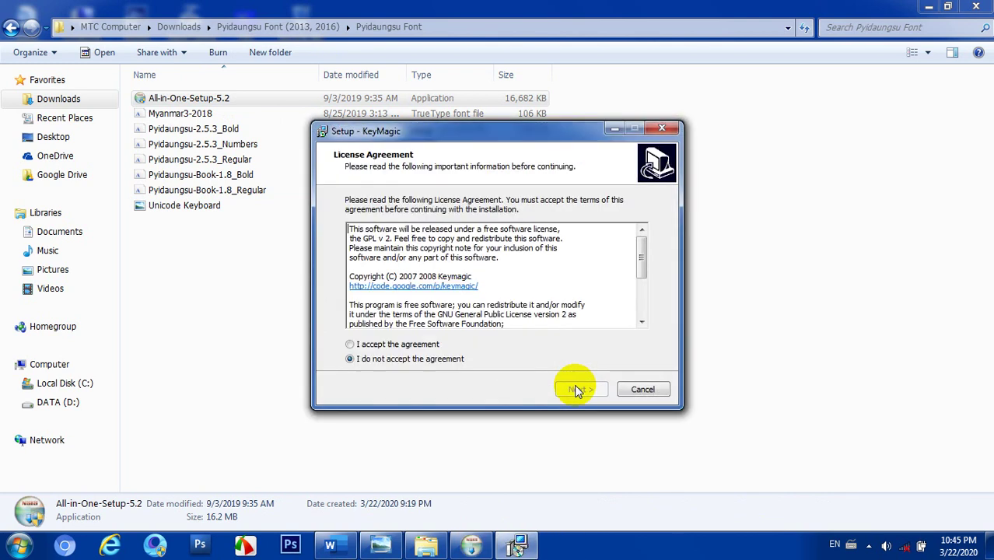
left_click(351, 344)
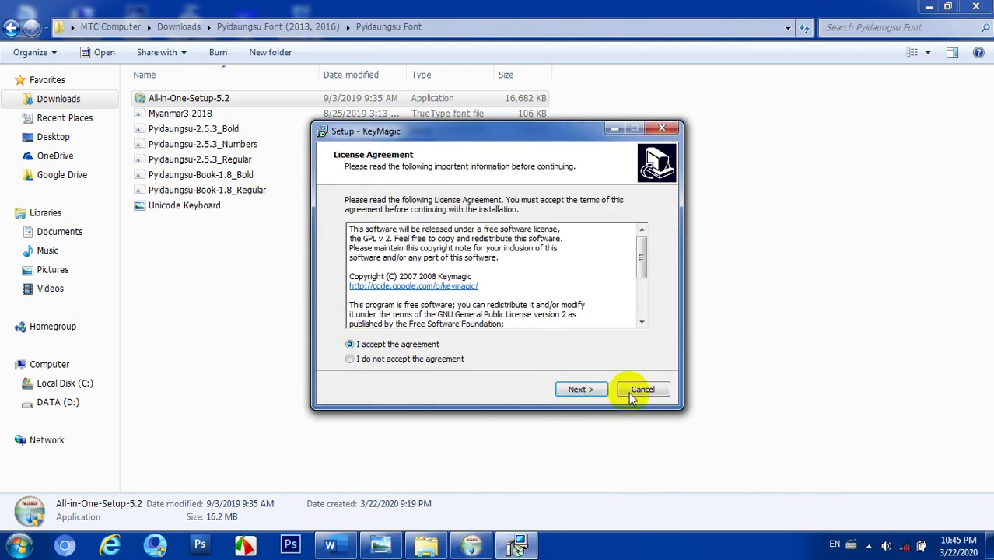
left_click(579, 389)
left_click(582, 390)
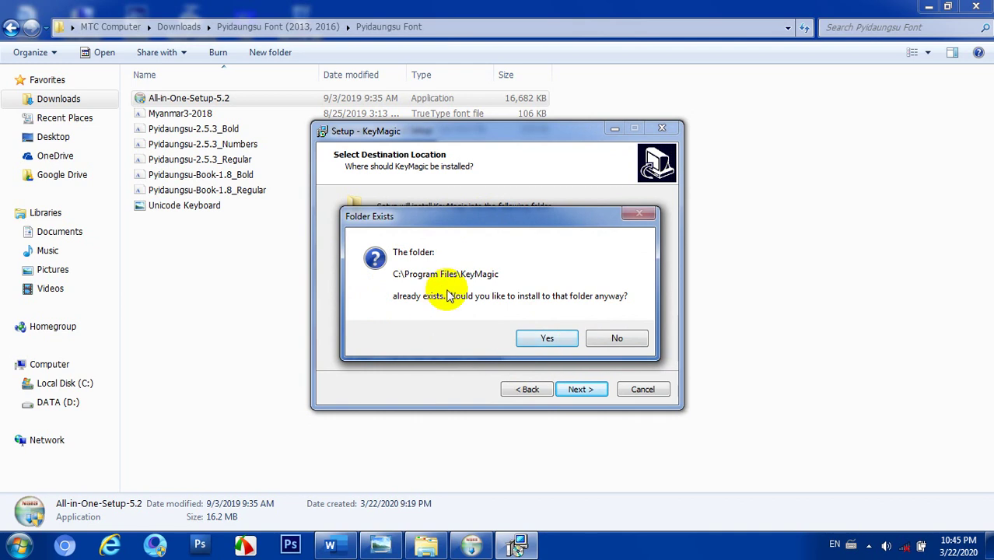
Decline the existing KeyMagic folder, exit KeyMagic setup, and finish the Pyidaugsu-Font 5.2 installer.
left_click(617, 338)
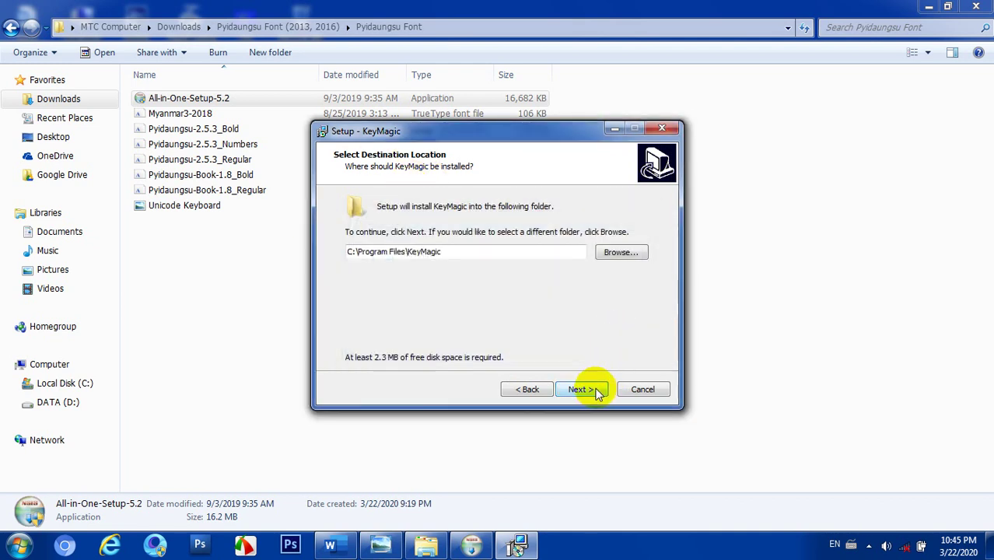
left_click(595, 391)
left_click(615, 337)
left_click(643, 389)
left_click(571, 340)
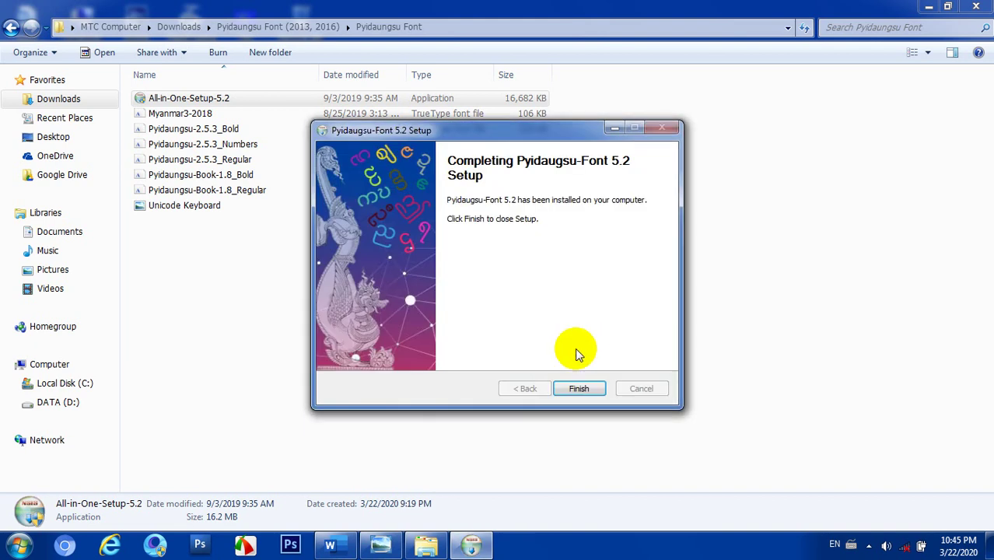
left_click(580, 388)
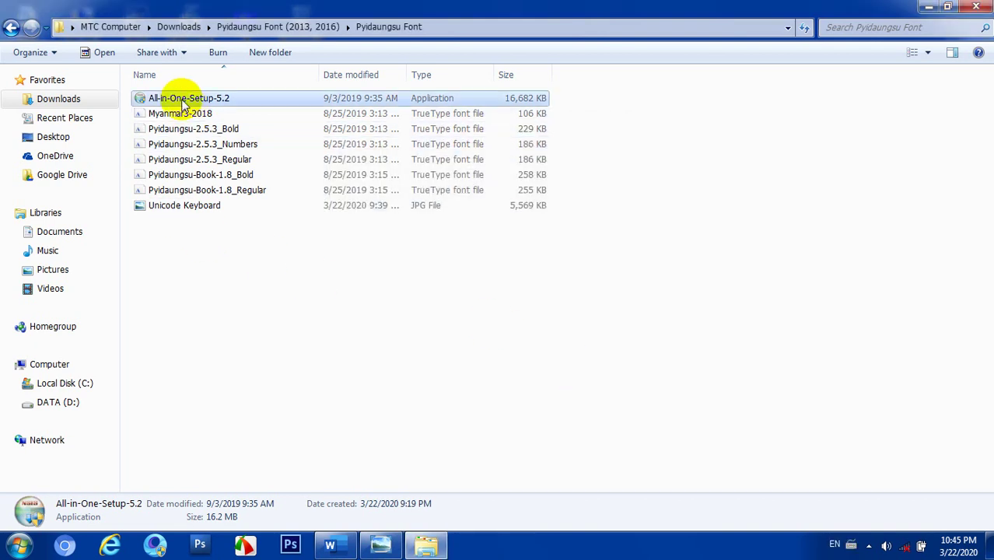
left_click(158, 101)
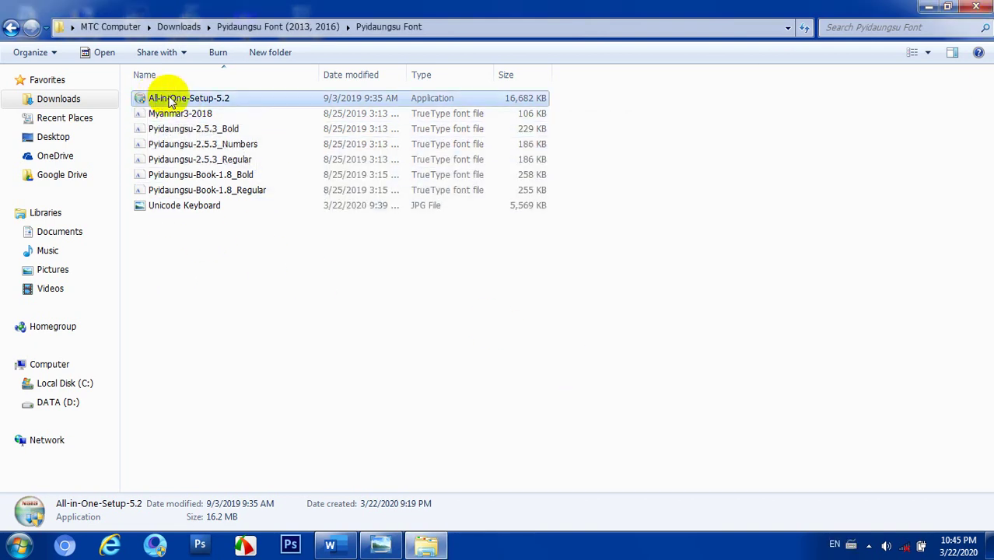
Close the font folder, refresh the desktop, and select the KeyMagic desktop shortcut.
left_click(978, 7)
right_click(547, 99)
left_click(617, 140)
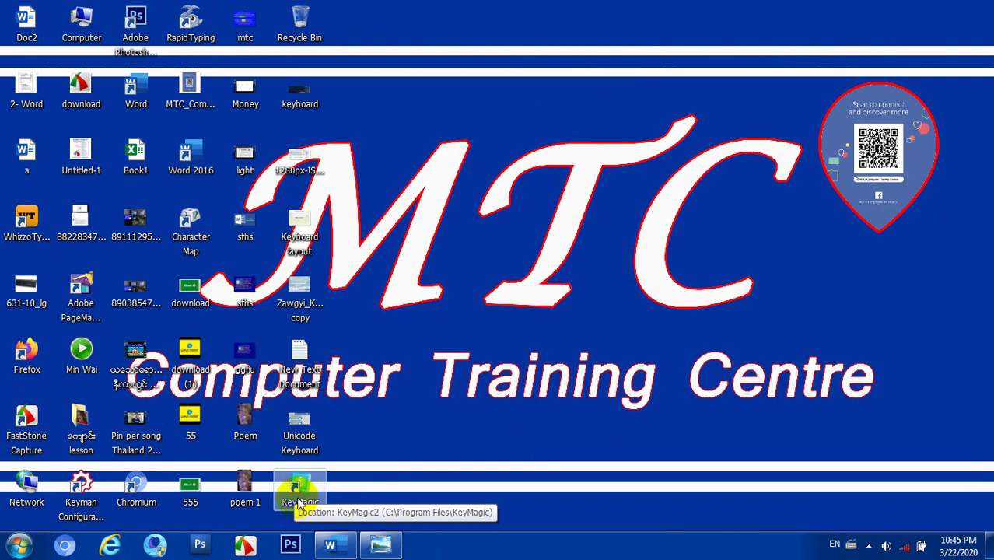
left_click(22, 547)
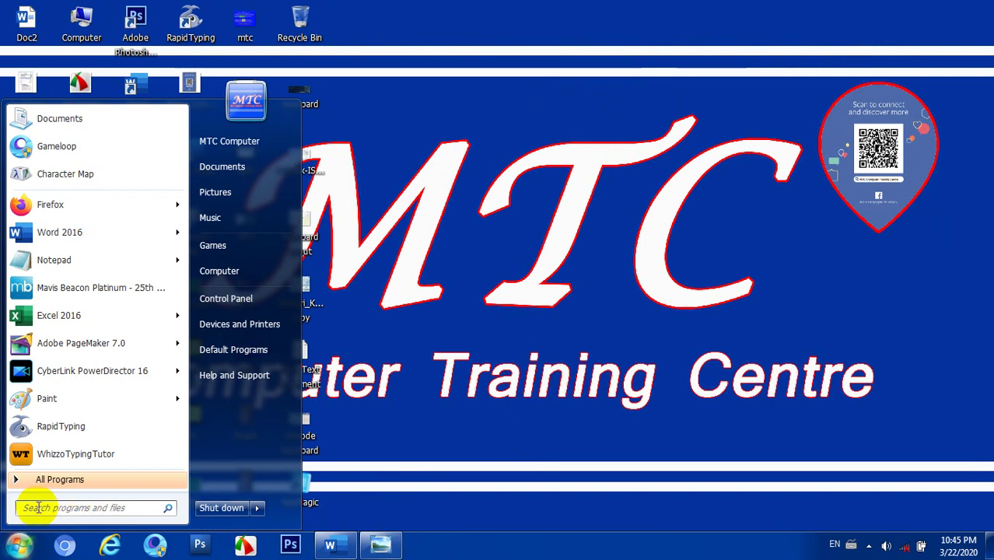
left_click(338, 491)
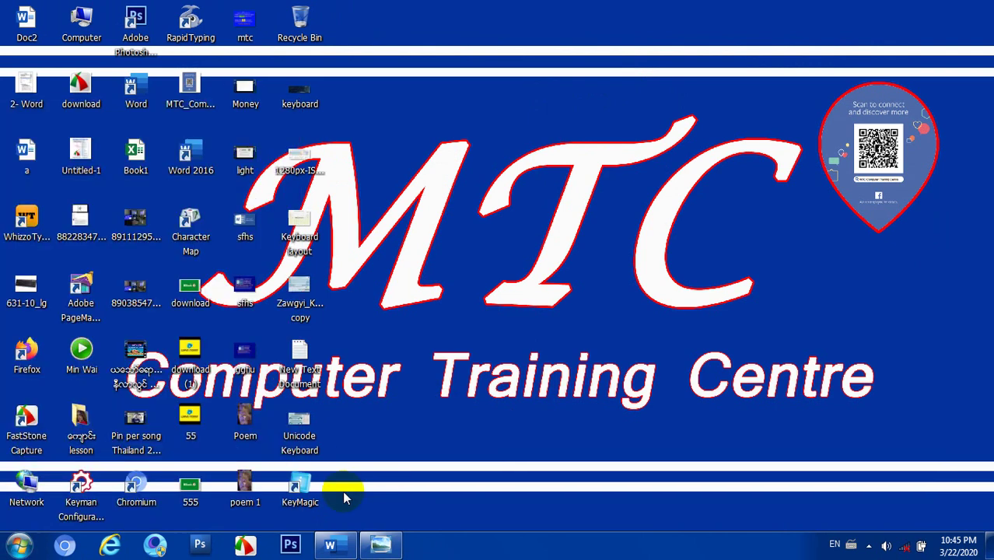
left_click(302, 491)
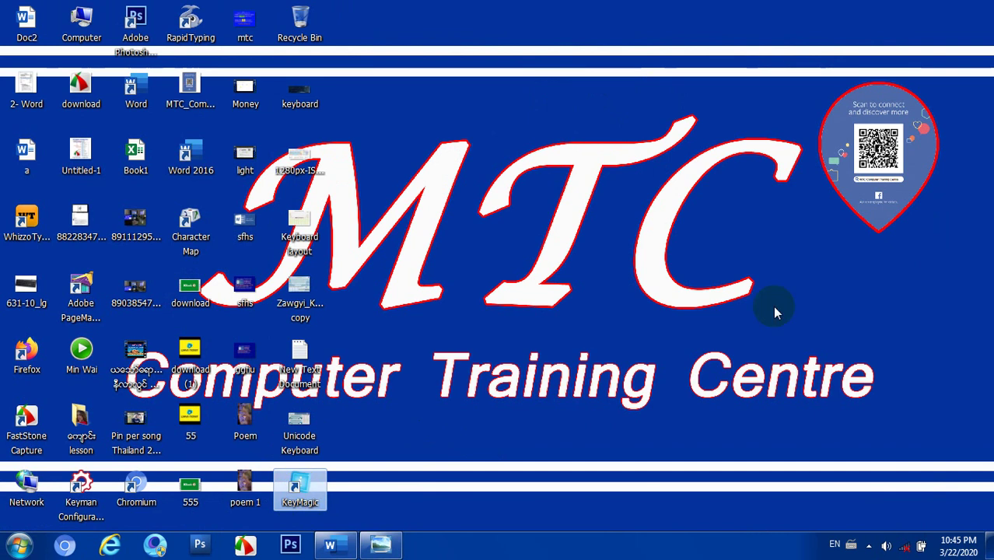
From the hidden tray icons, toggle KeyMagic off and back on.
left_click(869, 544)
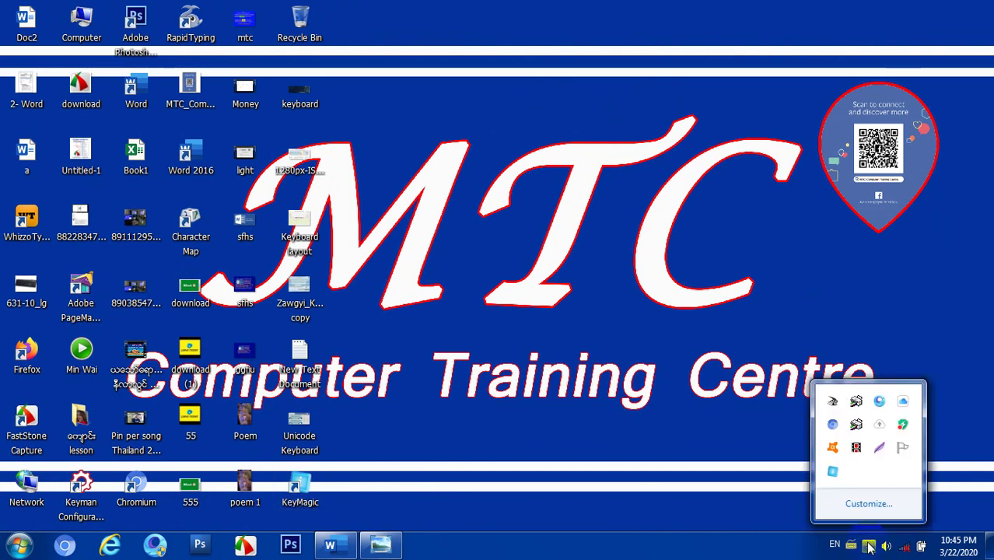
left_click(831, 472)
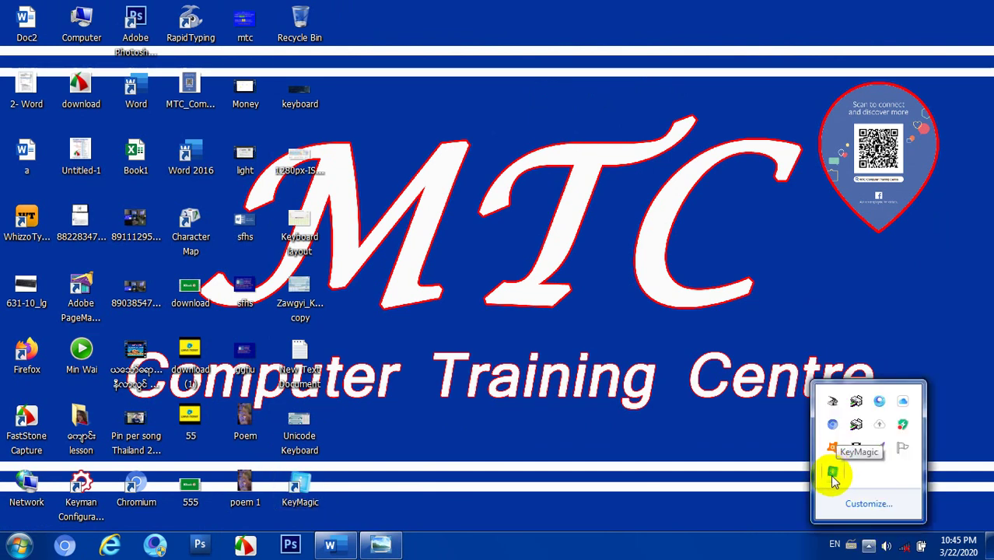
left_click(833, 477)
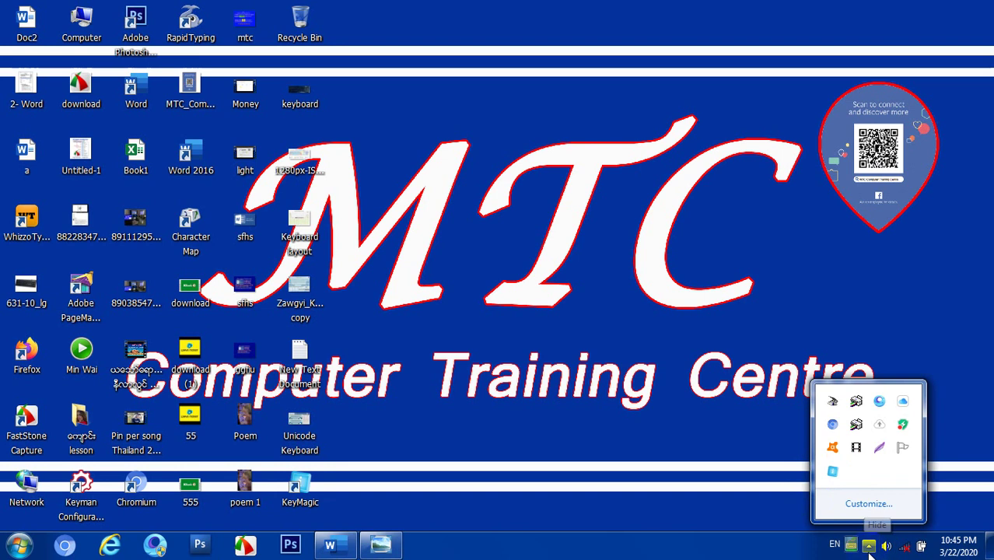
left_click(832, 473)
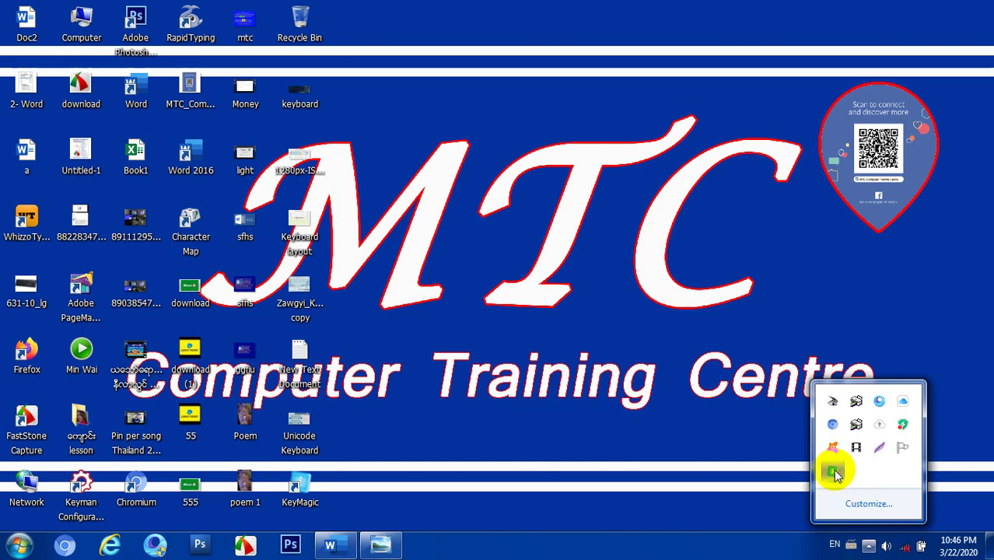
Select Pyidaungsu MM in KeyMagic's keyboard list, minimize KeyMagic, and switch to Word's Document1.
double_click(834, 472)
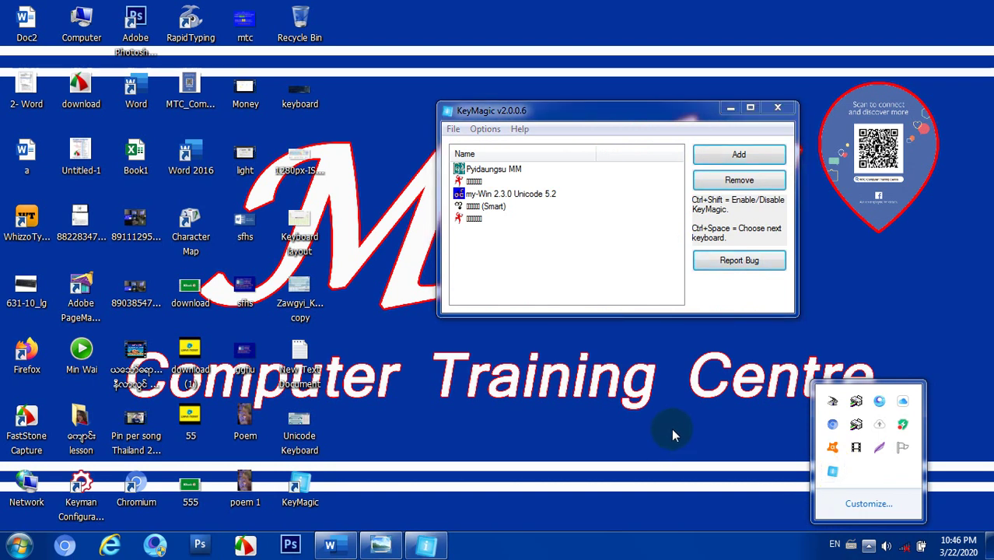
left_click(584, 395)
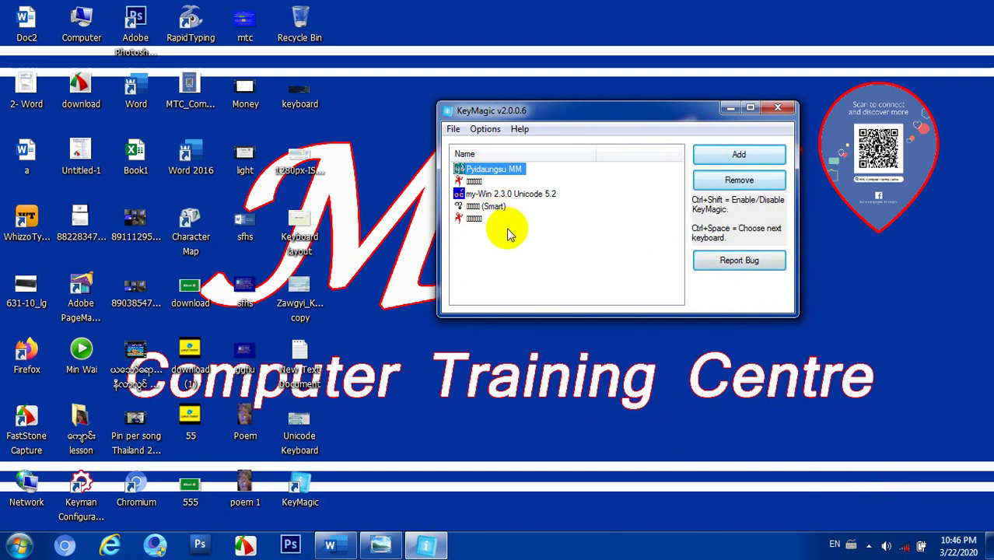
left_click(474, 221)
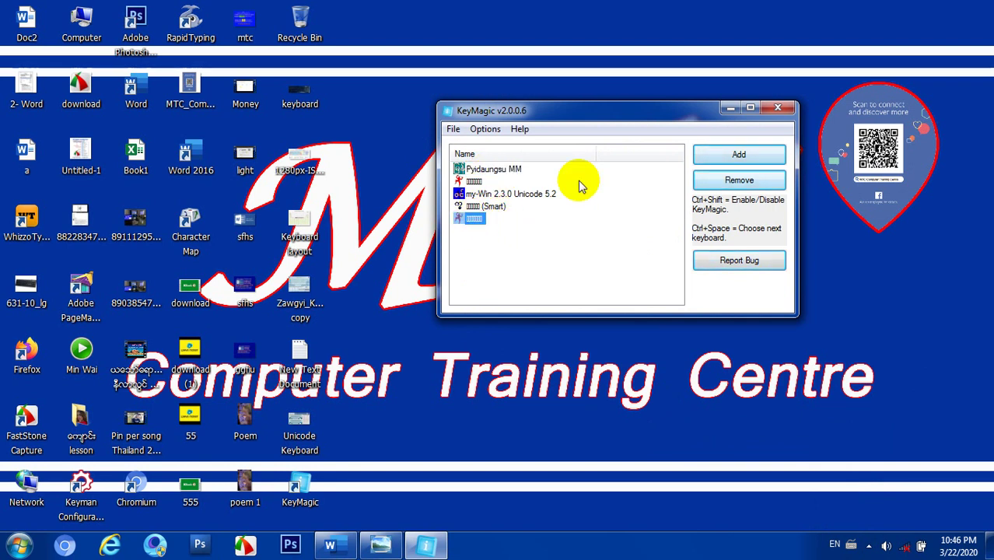
left_click(496, 171)
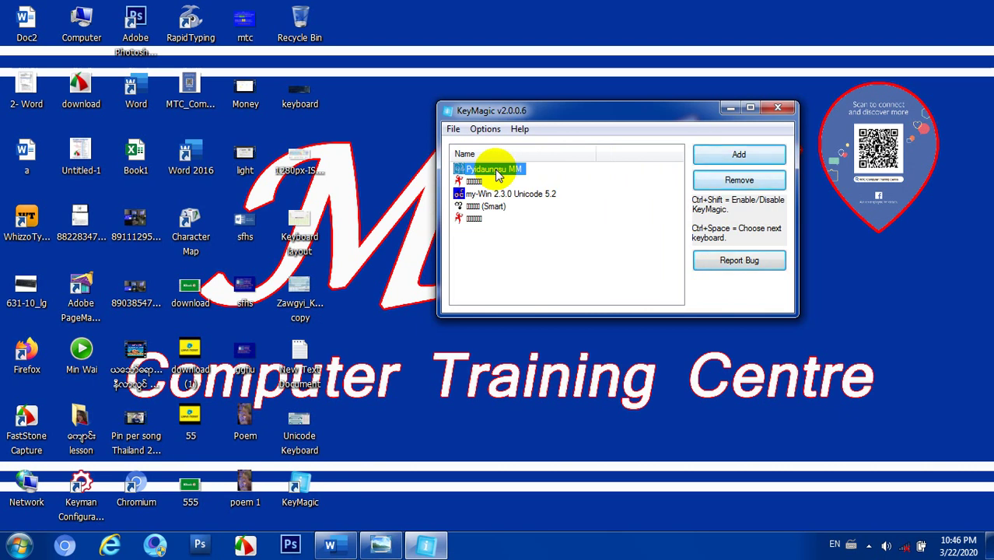
left_click(731, 110)
left_click(343, 551)
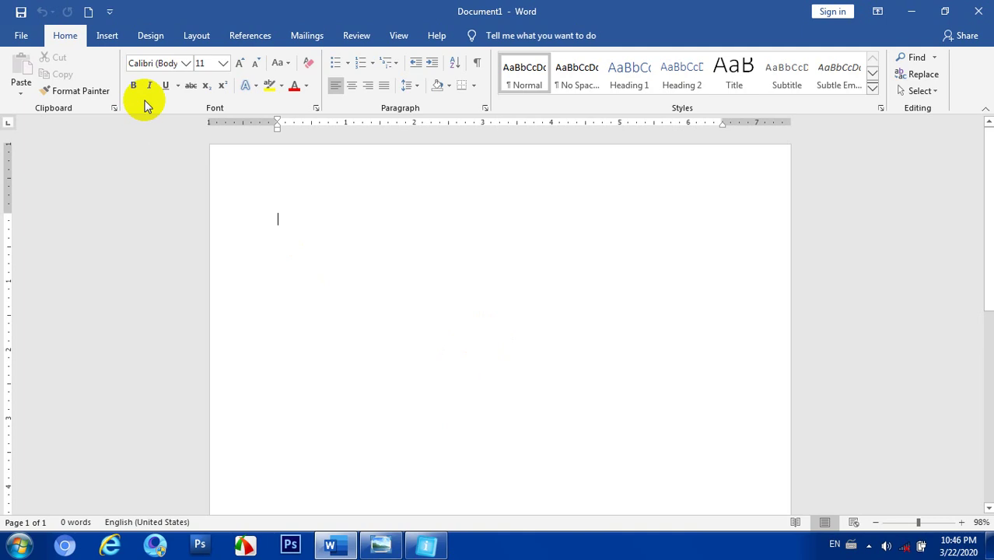
Set the Home font box to Pyidaungsu via the 'P' suggestion, then type test letters.
left_click(162, 62)
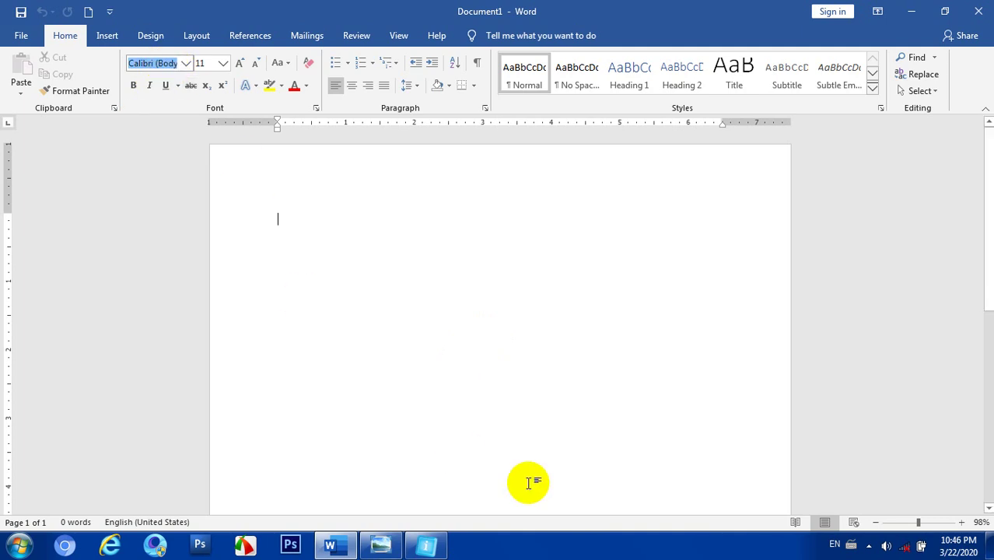
type("Pyidaungsu")
key("Return")
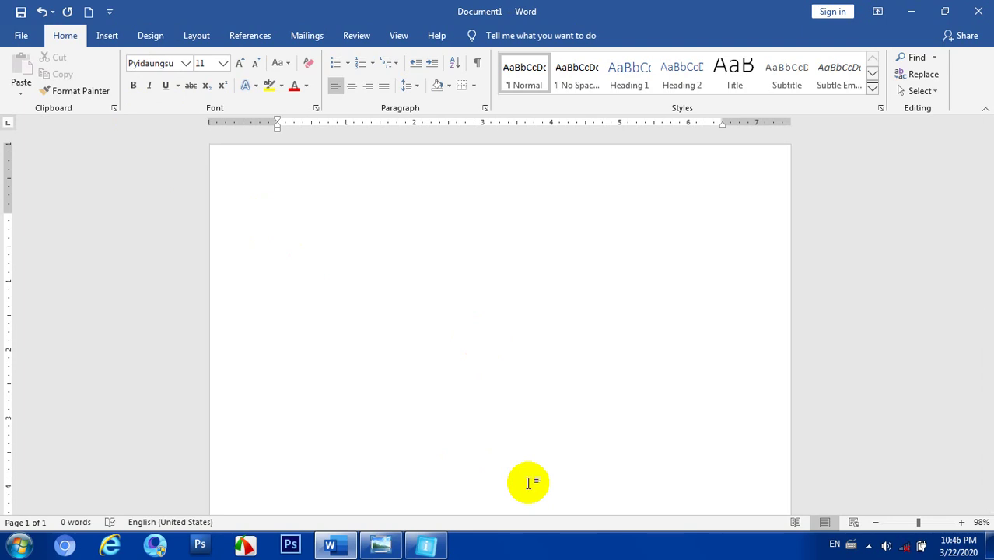
type("gfdog")
key("BackSpace")
key("BackSpace")
key("BackSpace")
Delete the test characters and type ပြည်ထောင်စု with the Pyidaungsu MM keyboard.
left_click(528, 483)
type("ဆ")
key("BackSpace")
key("BackSpace")
type("bvjdij")
key("BackSpace")
key("BackSpace")
key("BackSpace")
type("9ြည်ေထာင")
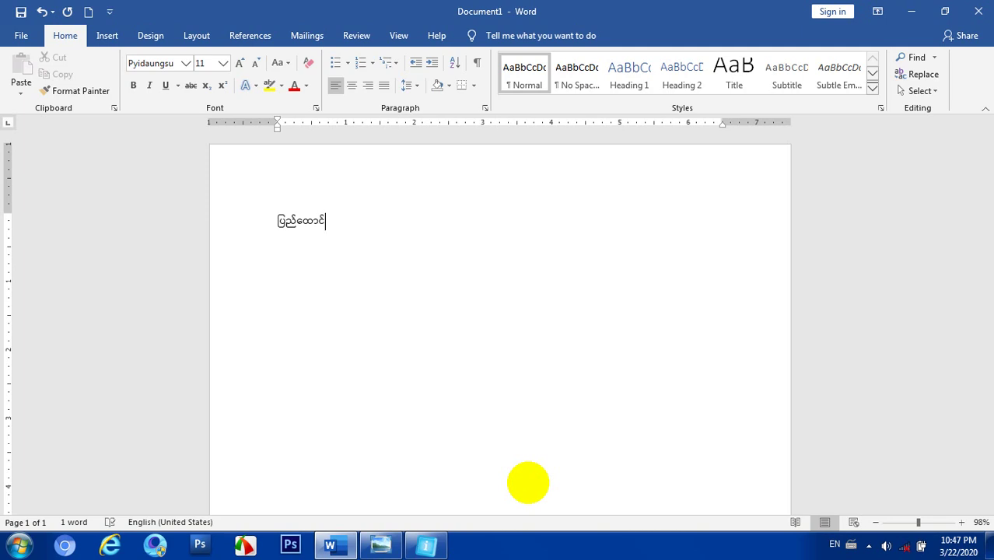
type("စု")
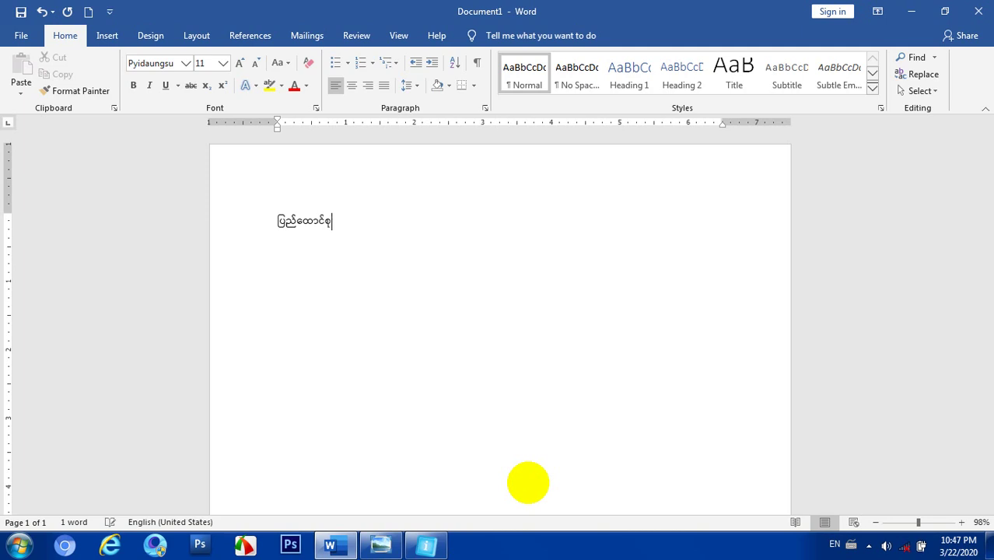